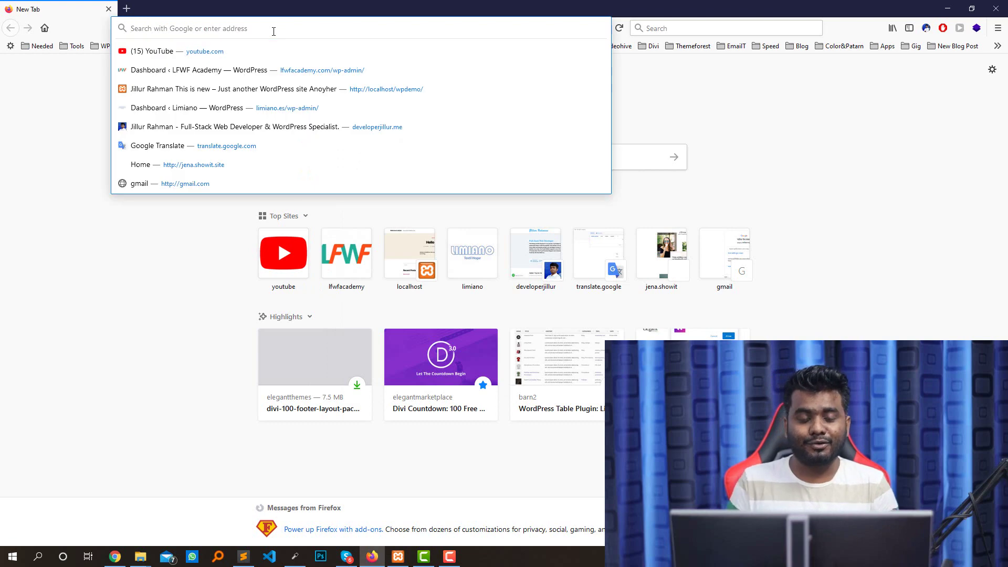
# Open the local WordPress site at localhost/wpdemo/ and go to its admin dashboard.
pyautogui.write('localhost/wp')
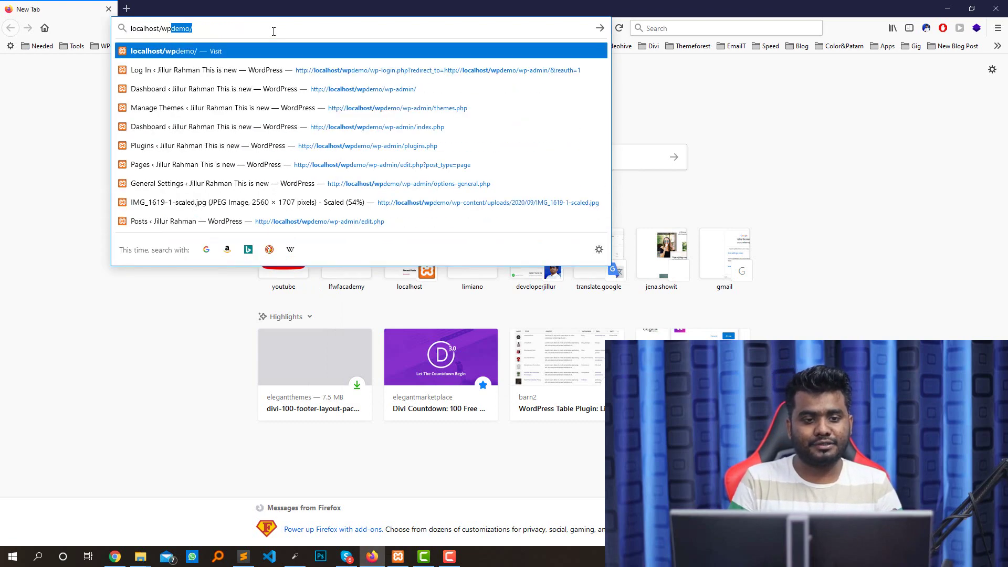
pyautogui.press('Return')
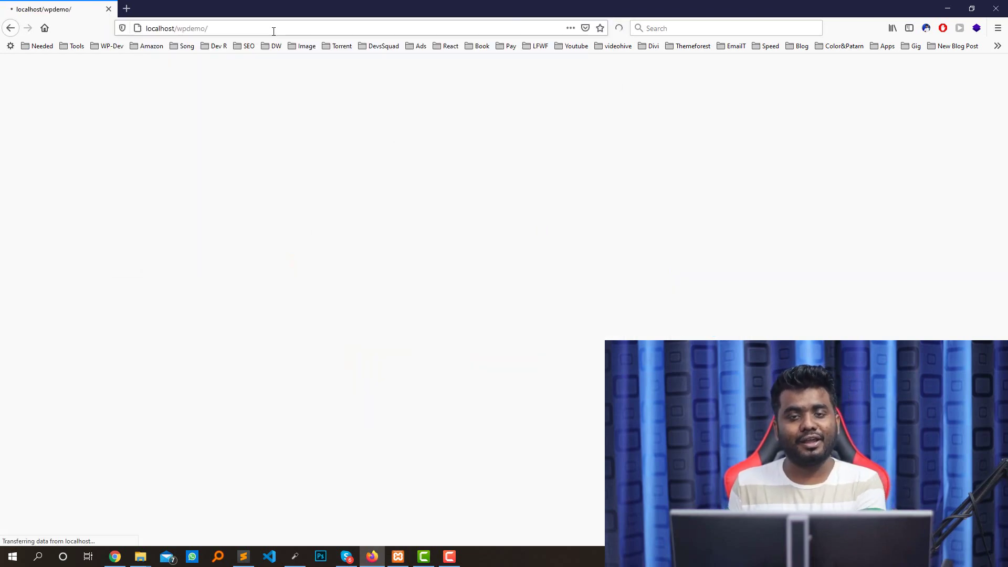
pyautogui.moveTo(78, 64)
pyautogui.click(60, 83)
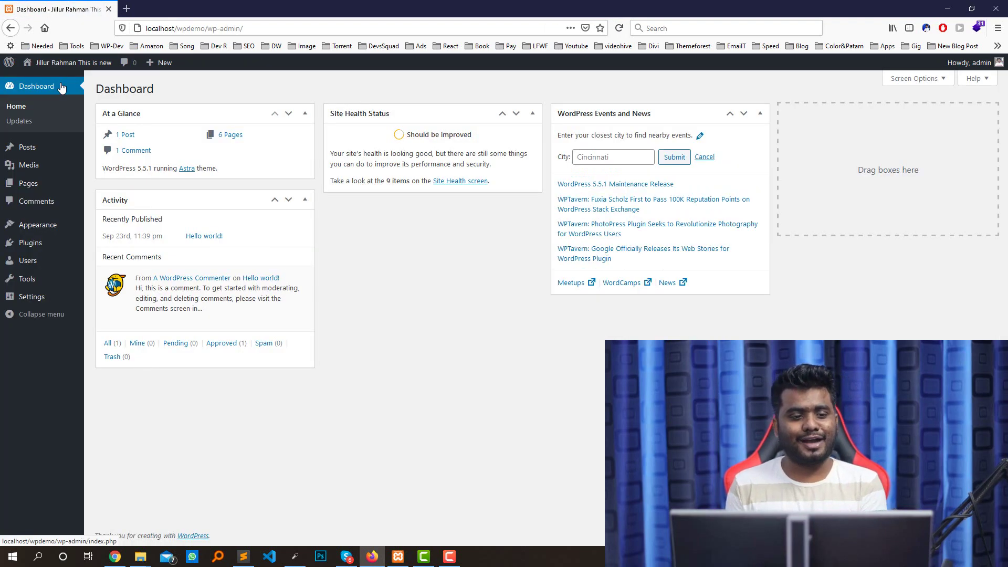
pyautogui.moveTo(37, 243)
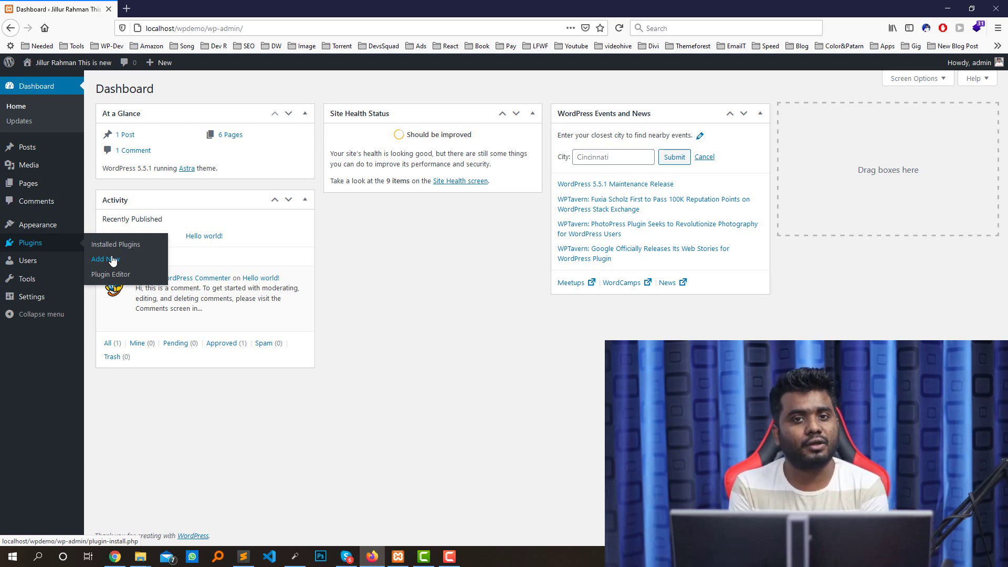
# Search Google for "google play" in a new browser tab and open the Google Play site.
pyautogui.click(126, 8)
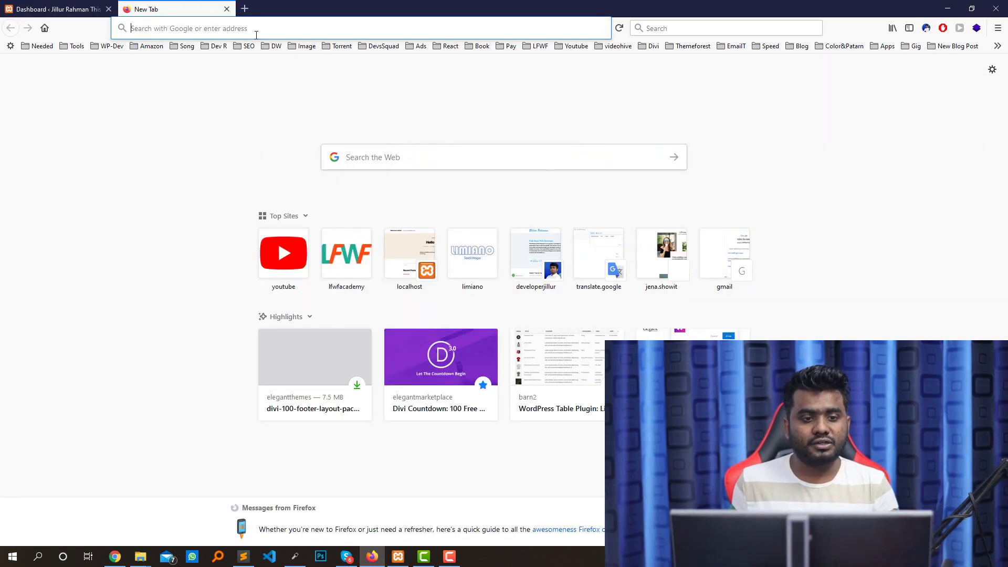
pyautogui.write('go')
pyautogui.press('Return')
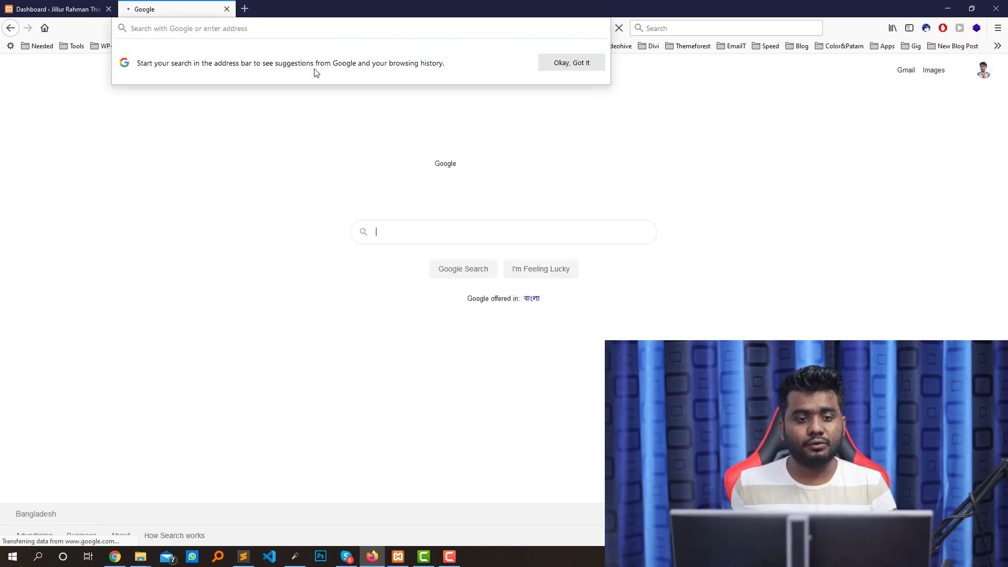
pyautogui.write('google play')
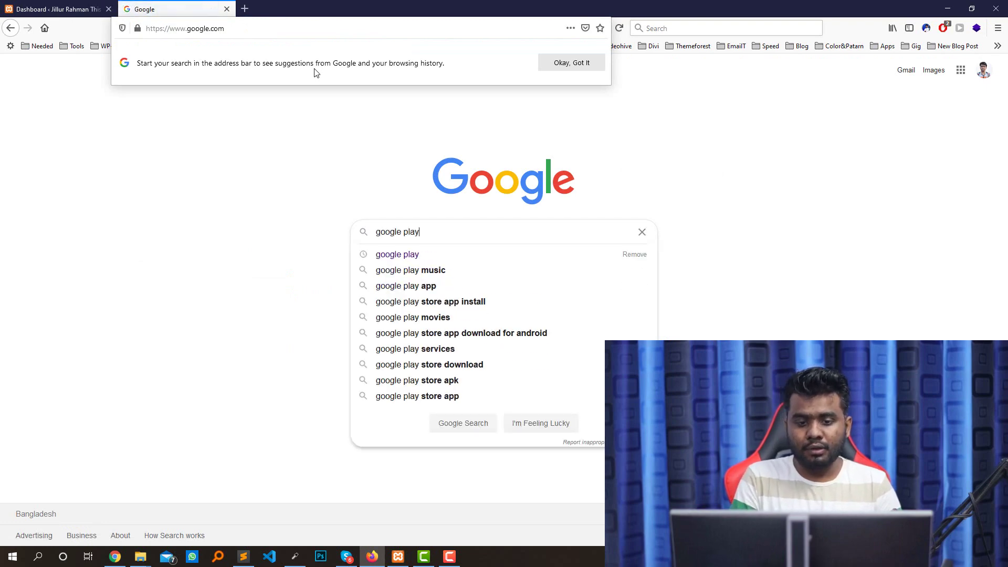
pyautogui.press('Return')
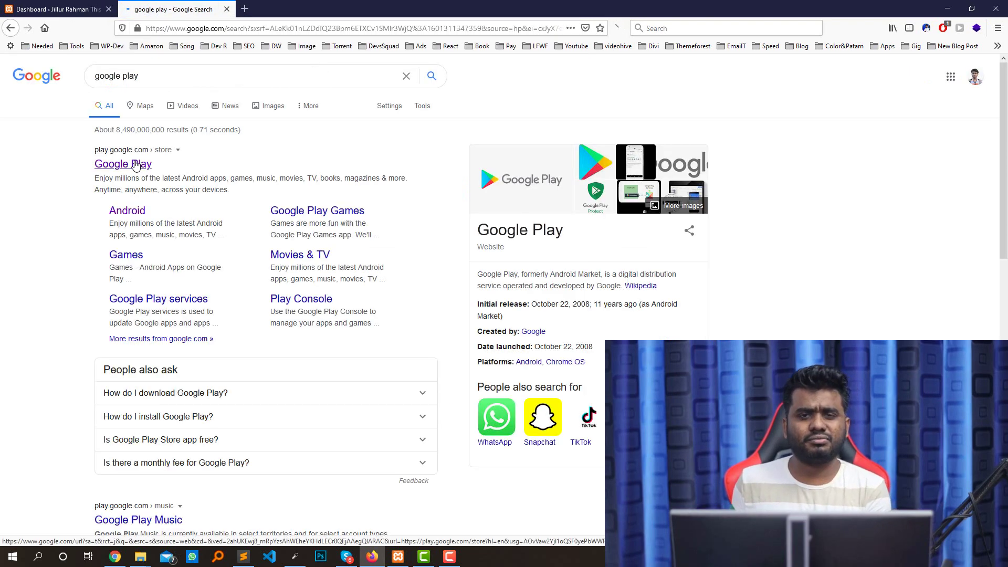
pyautogui.click(135, 165)
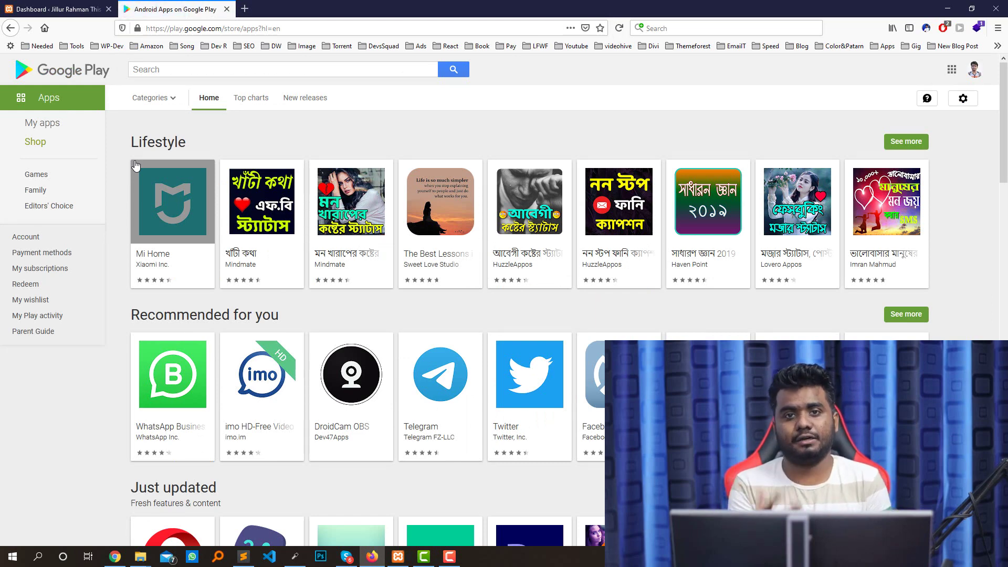
# Search the Google Play store for "player" and look through the listed apps.
pyautogui.click(179, 67)
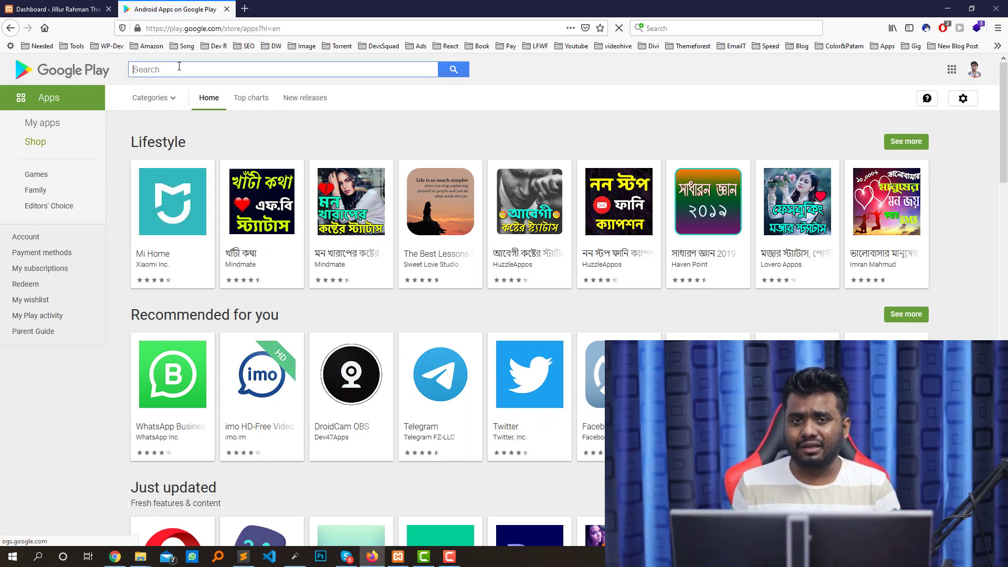
pyautogui.write('player')
pyautogui.press('Return')
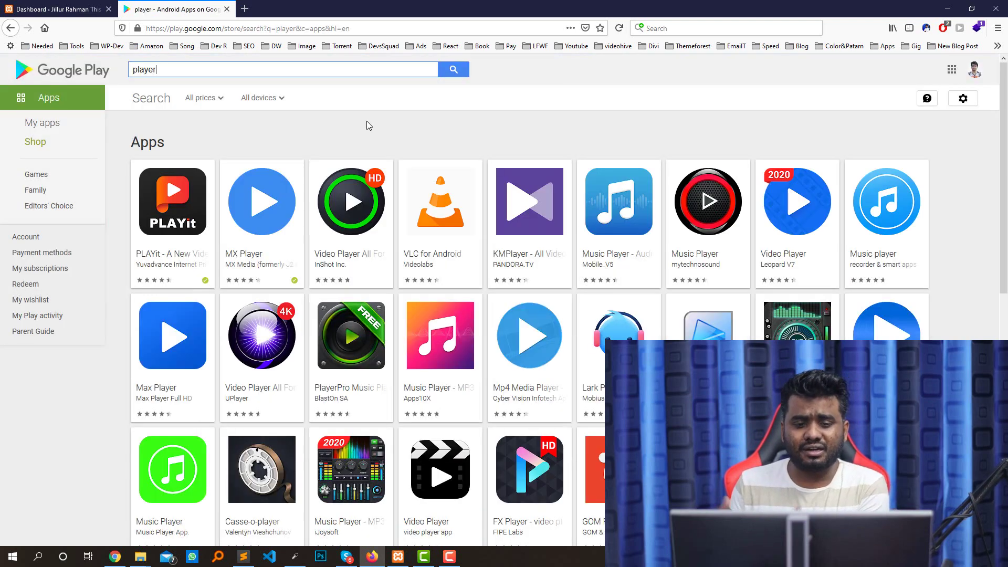
pyautogui.scroll(-3, 983, 304)
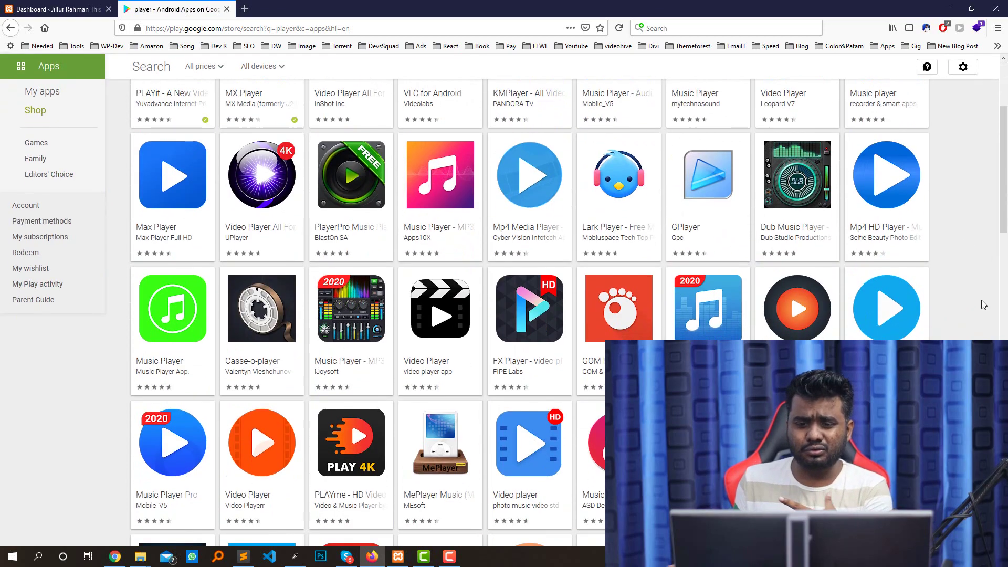
pyautogui.scroll(3, 890, 278)
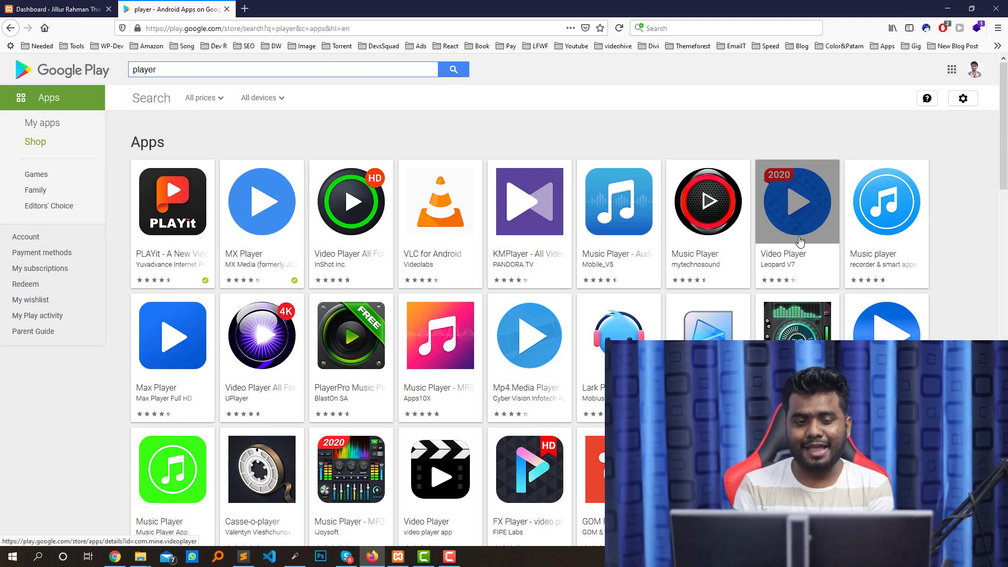
# Return to the WordPress admin, view the installed themes, and open the page for adding new plugins.
pyautogui.hotkey('ctrl', 'Tab')
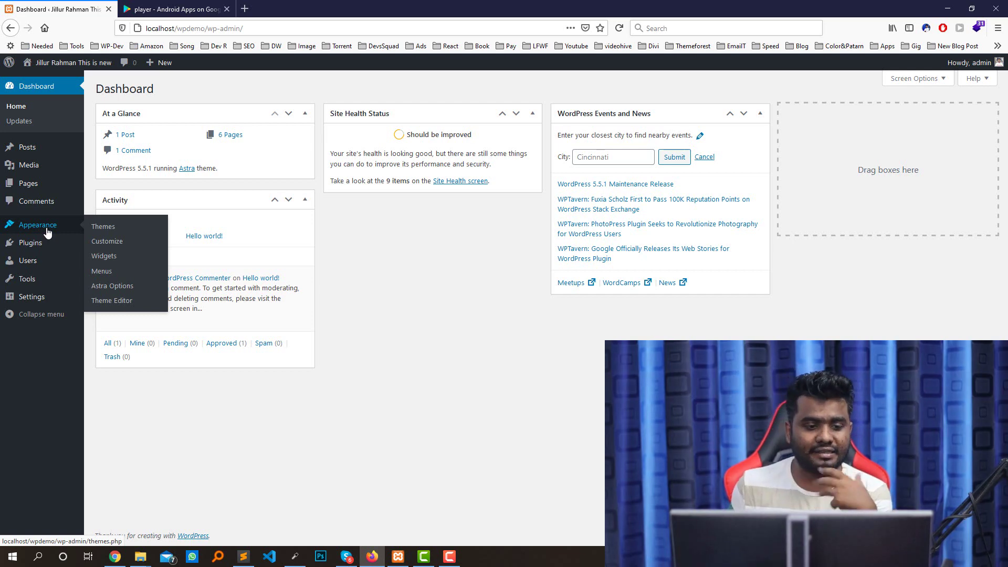
pyautogui.click(105, 226)
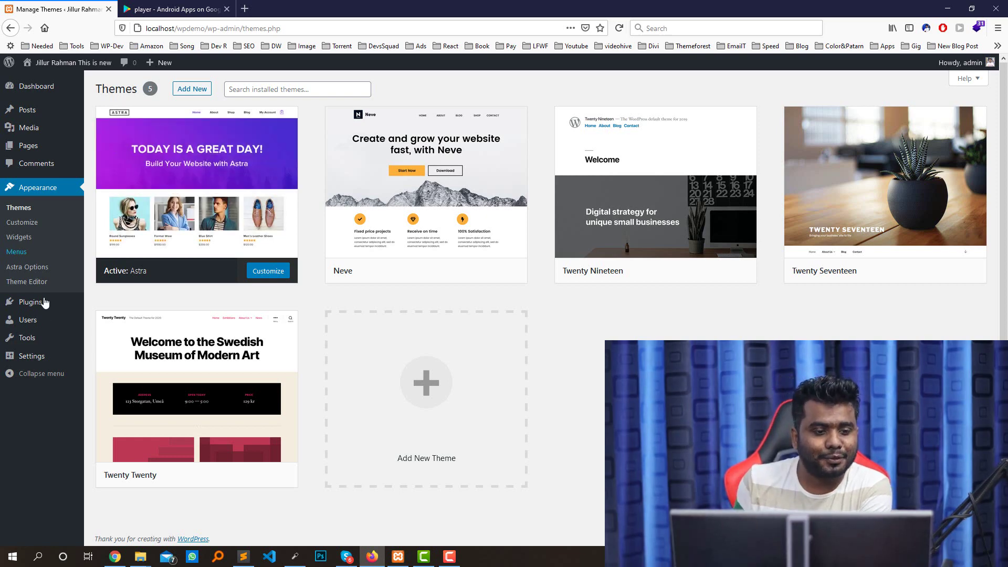
pyautogui.moveTo(42, 310)
pyautogui.click(103, 321)
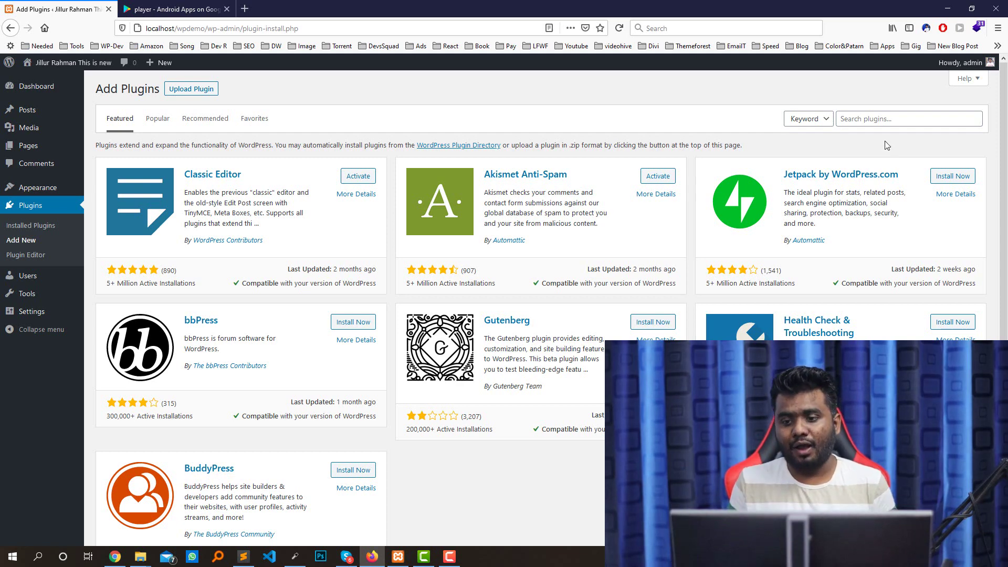
pyautogui.click(27, 240)
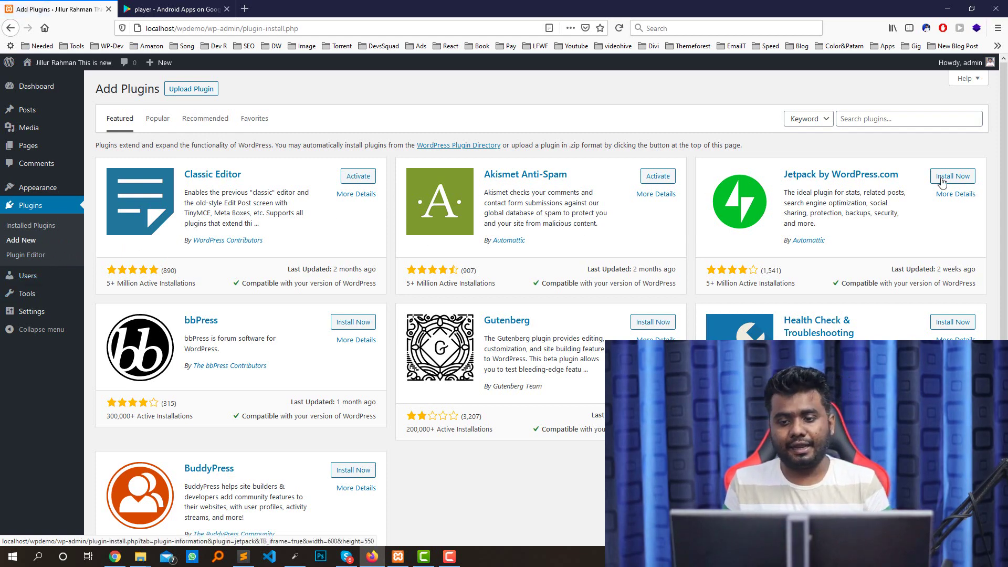
# Search the plugin directory for "slider", browse the results and install Smart Slider 3.
pyautogui.click(894, 119)
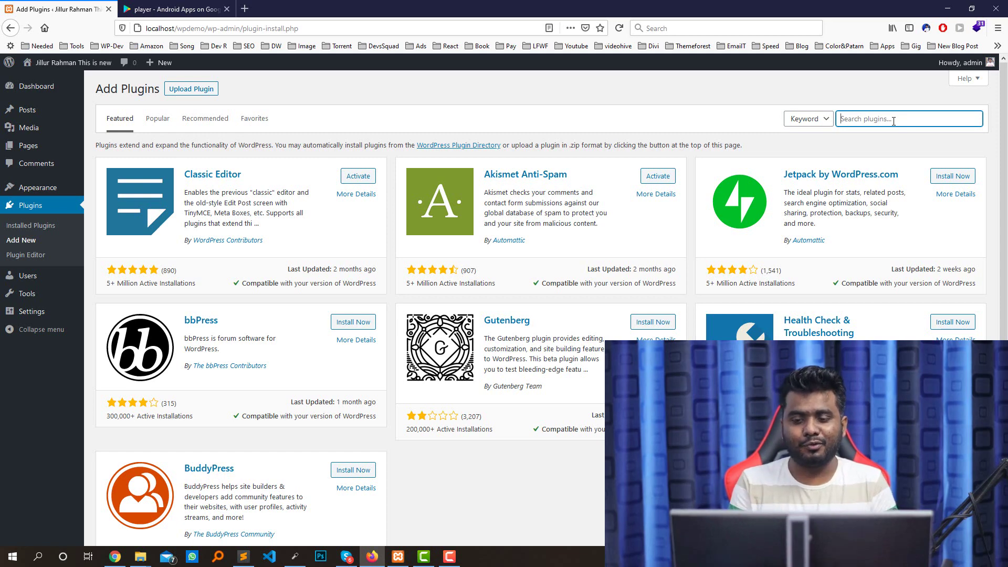
pyautogui.write('slider')
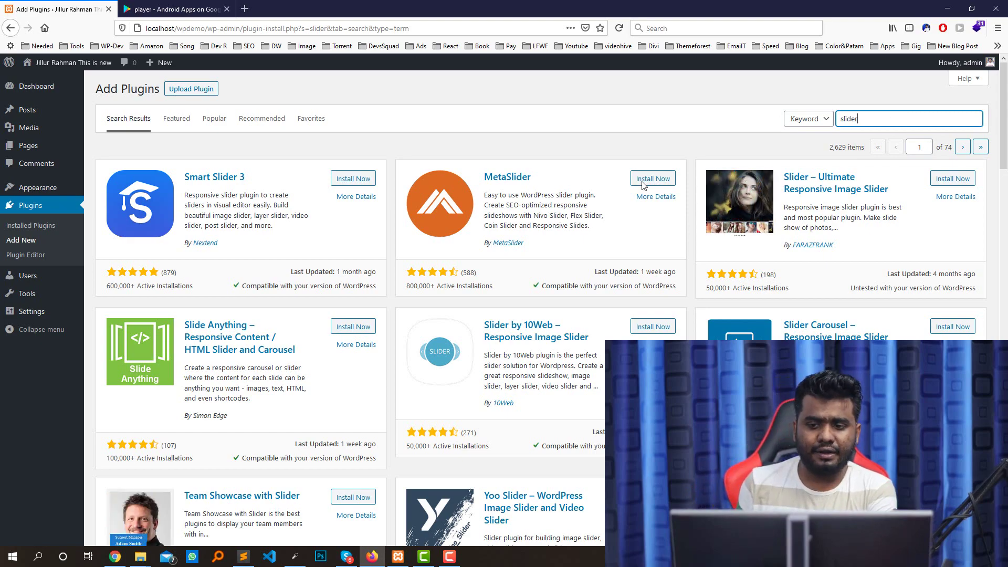
pyautogui.scroll(-7, 621, 241)
pyautogui.scroll(-4, 621, 242)
pyautogui.scroll(11, 622, 236)
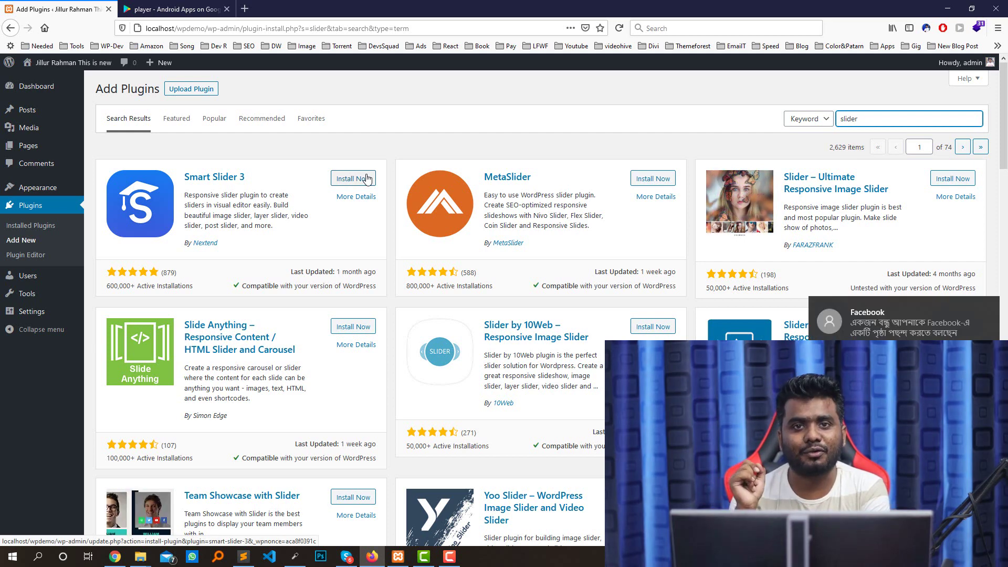
pyautogui.click(349, 179)
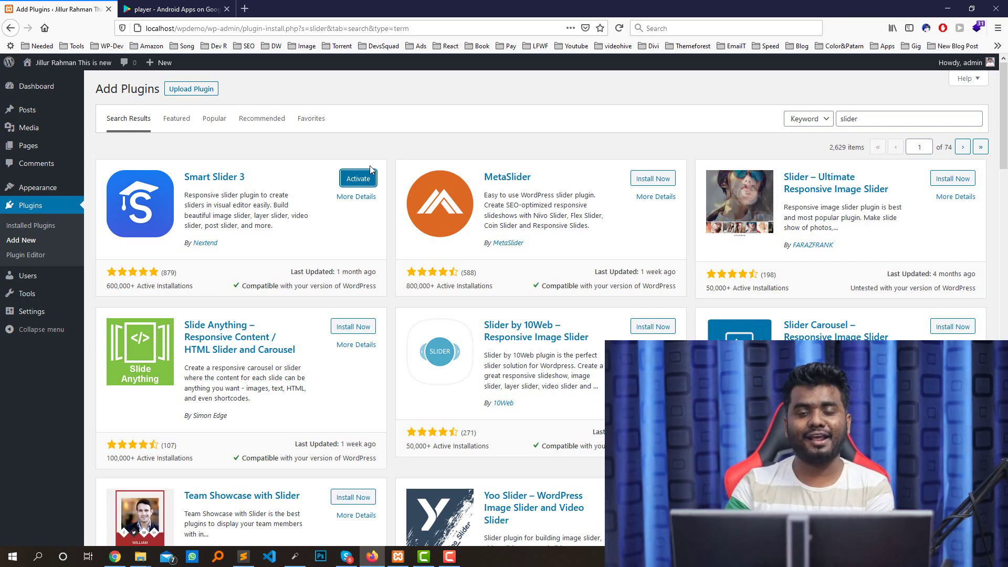
# Open themeforest.net in a new browser tab and display its popular WordPress items.
pyautogui.click(256, 8)
pyautogui.click(58, 9)
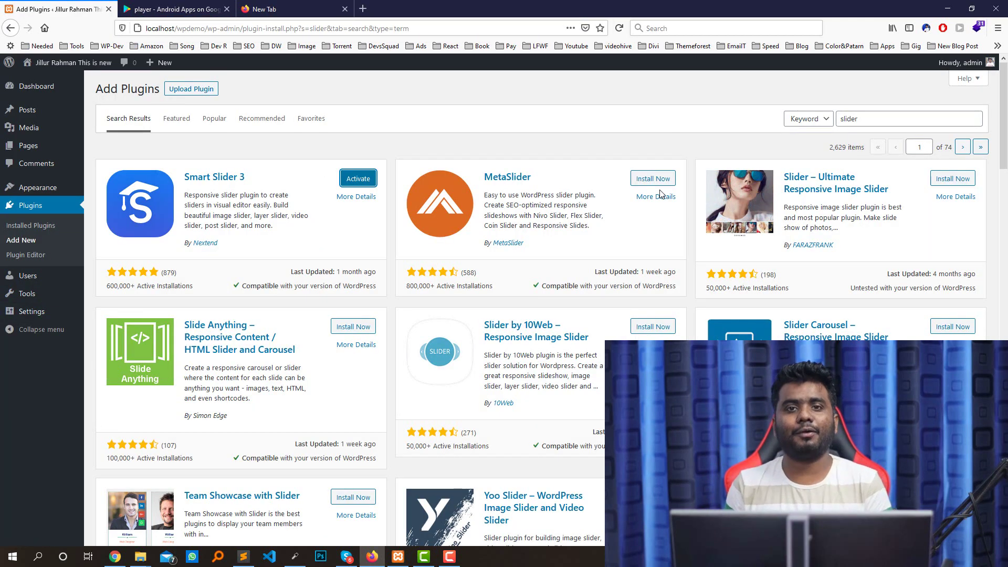
pyautogui.click(349, 14)
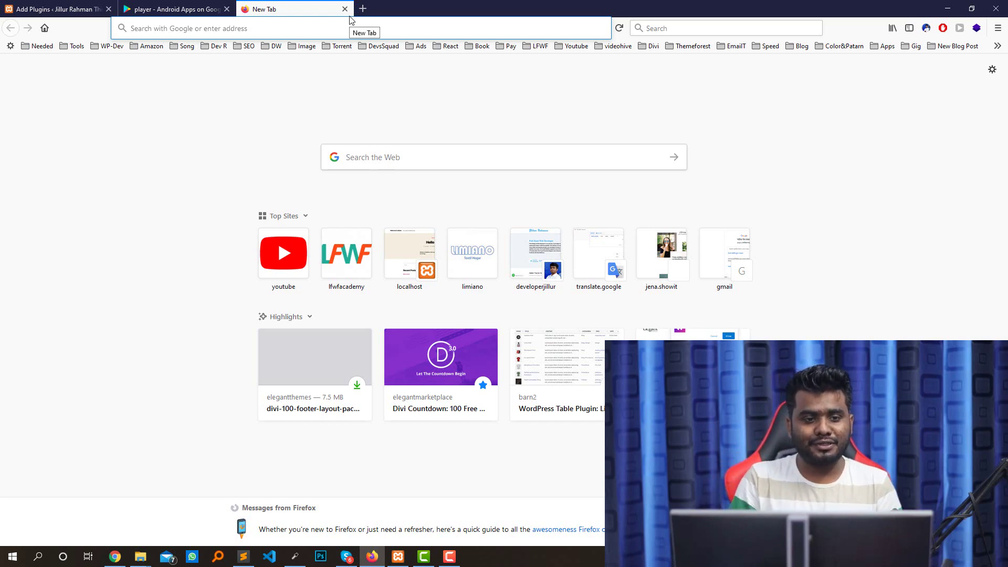
pyautogui.write('themeforest.net')
pyautogui.press('Return')
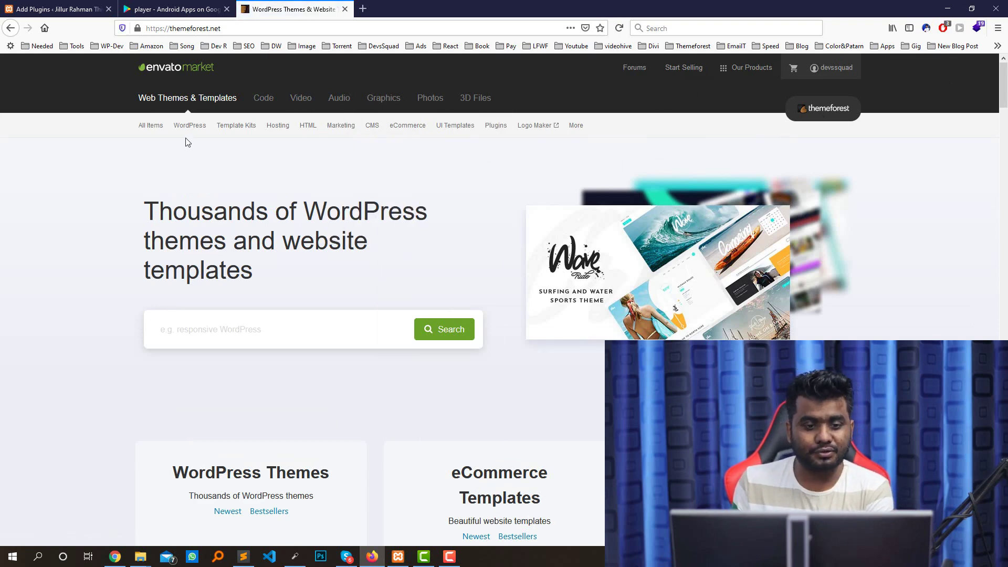
pyautogui.moveTo(190, 128)
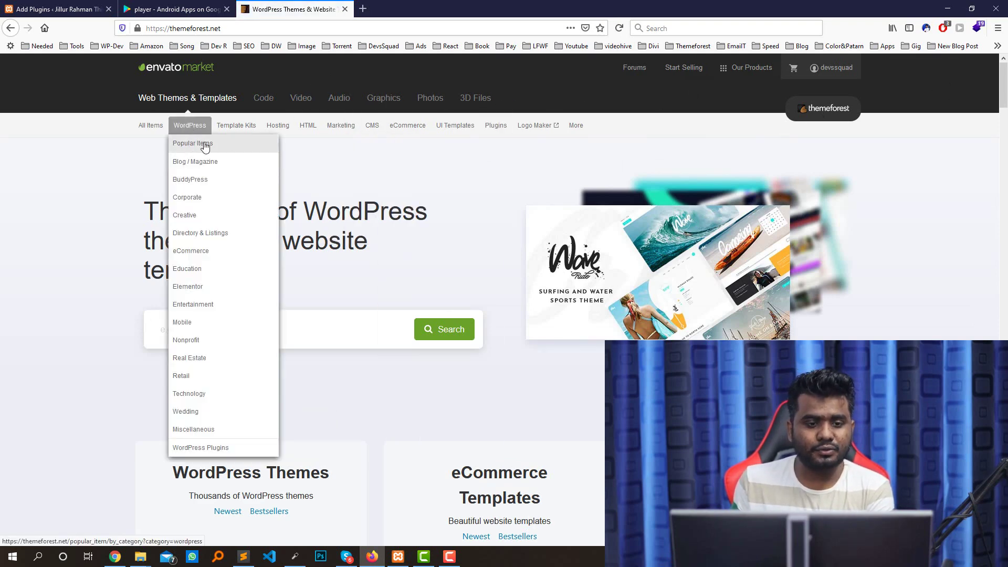
pyautogui.click(193, 147)
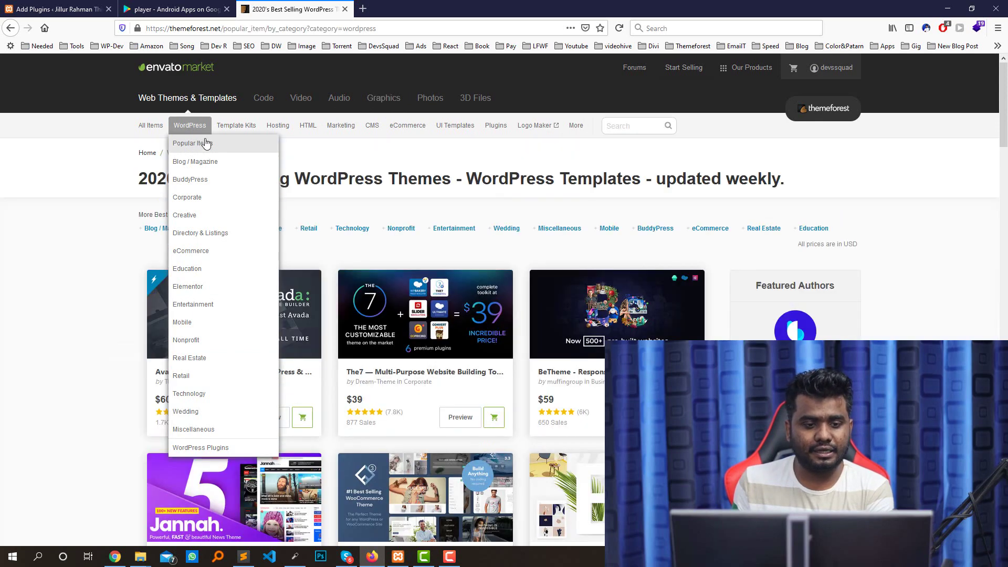
# Open Envato's Code marketplace from ThemeForest in a separate browser tab and display its popular WordPress items.
pyautogui.rightClick(270, 101)
pyautogui.click(294, 107)
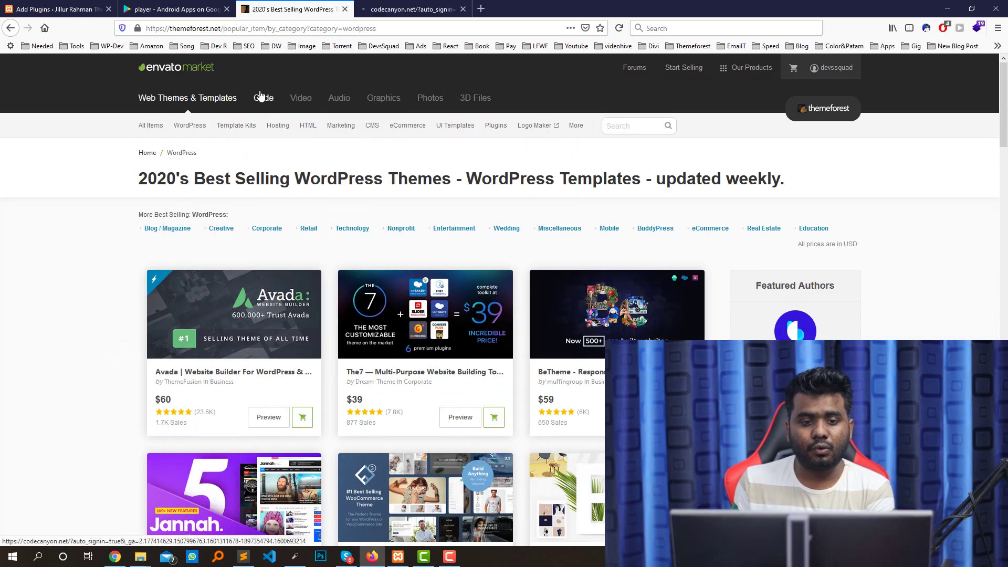
pyautogui.click(400, 8)
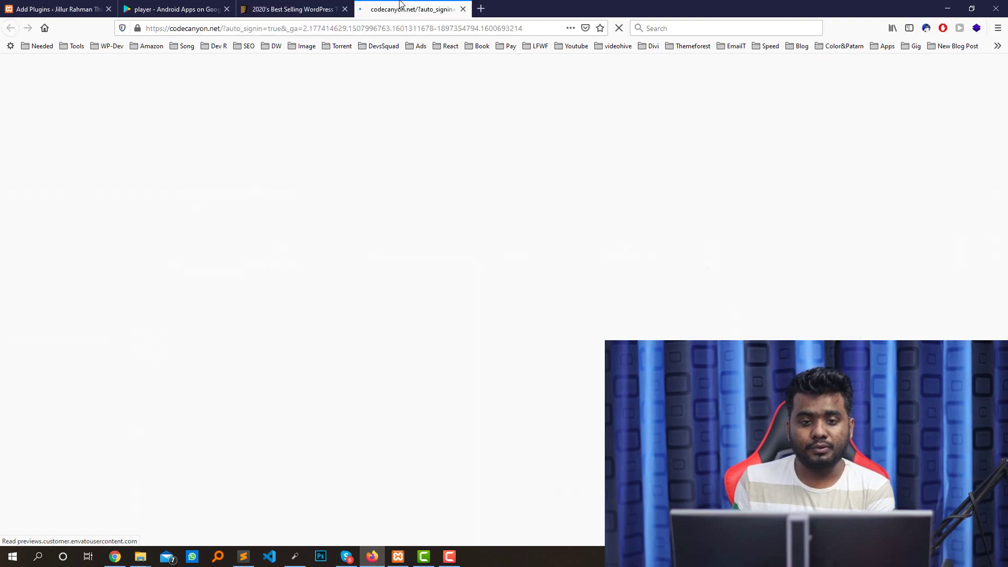
pyautogui.moveTo(235, 151)
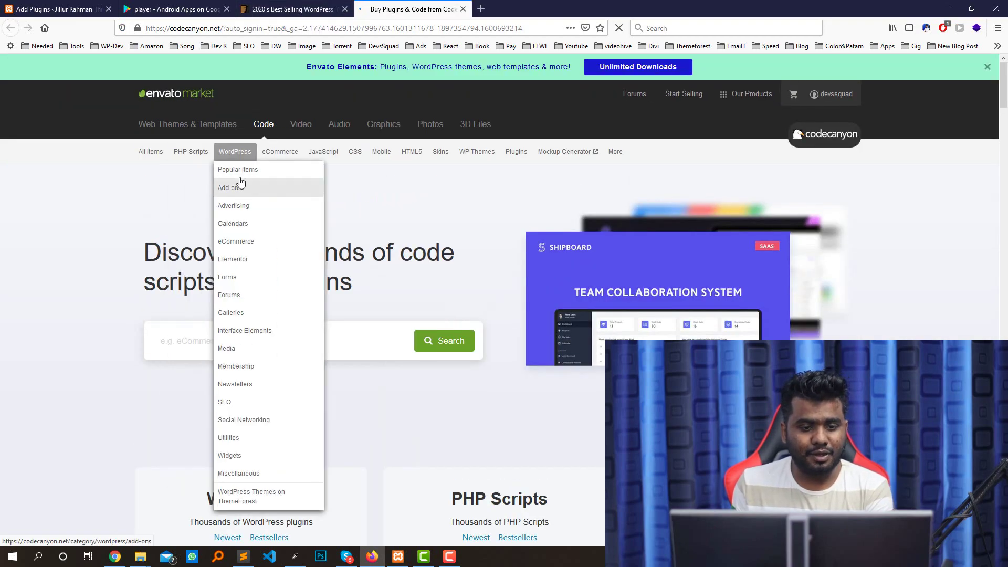
pyautogui.click(232, 169)
# Look over ThemeForest's best-selling WordPress themes and move the Add Plugins browser tab directly after the Google Play tab.
pyautogui.click(276, 9)
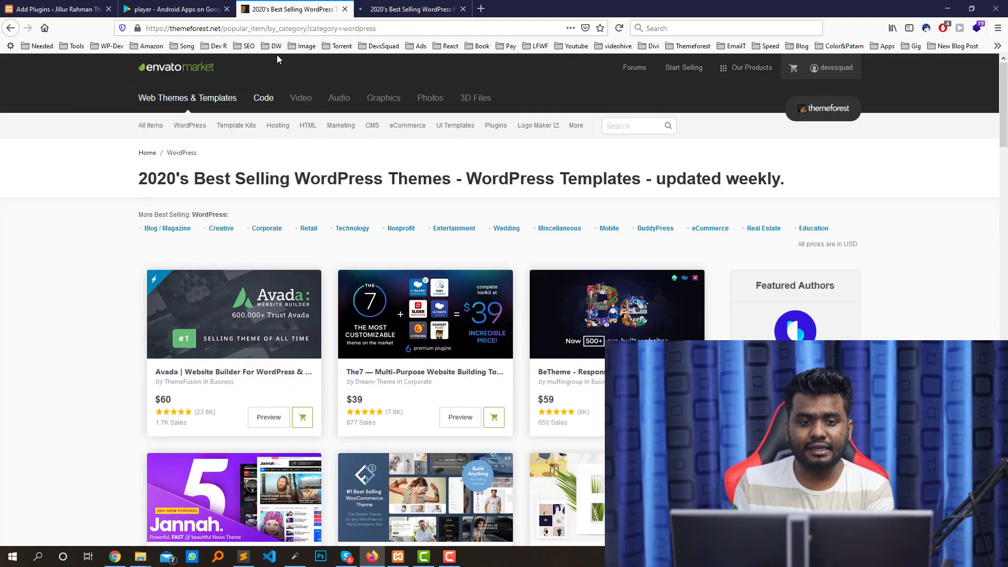
pyautogui.scroll(-3, 655, 141)
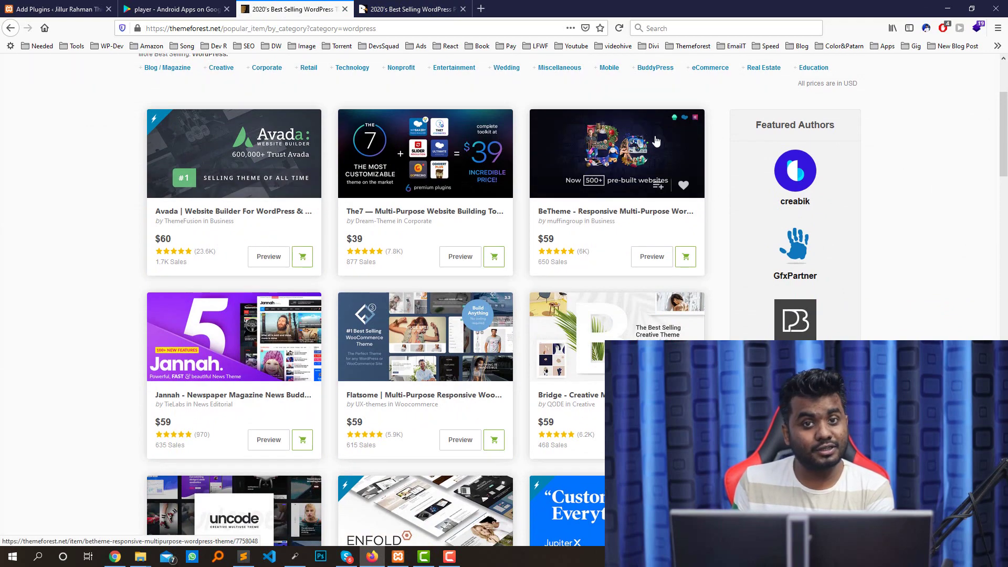
pyautogui.click(173, 9)
pyautogui.moveTo(53, 9); pyautogui.dragTo(173, 3)
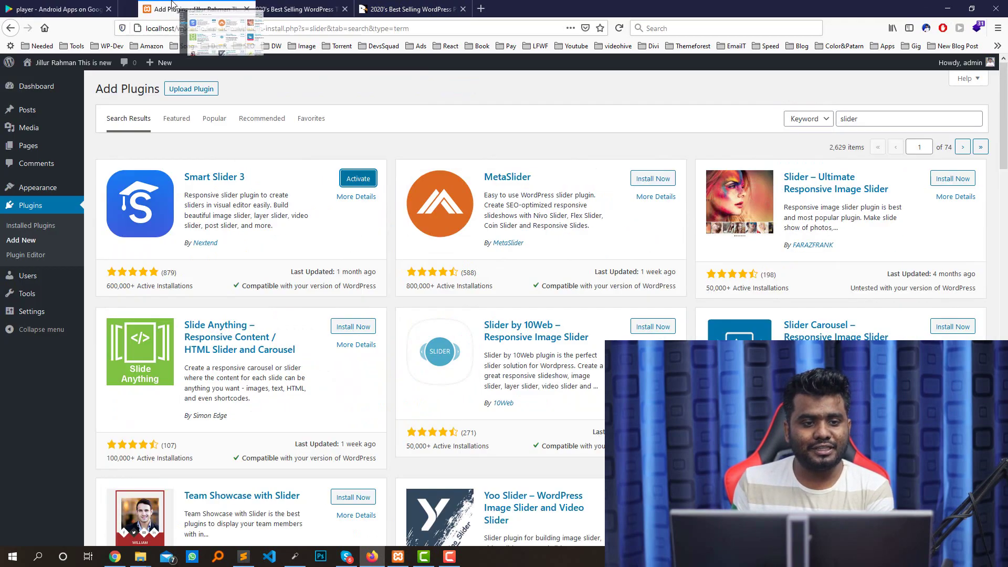
# Open the WordPress Themes page in a new browser tab and show the details of the Astra theme.
pyautogui.rightClick(107, 193)
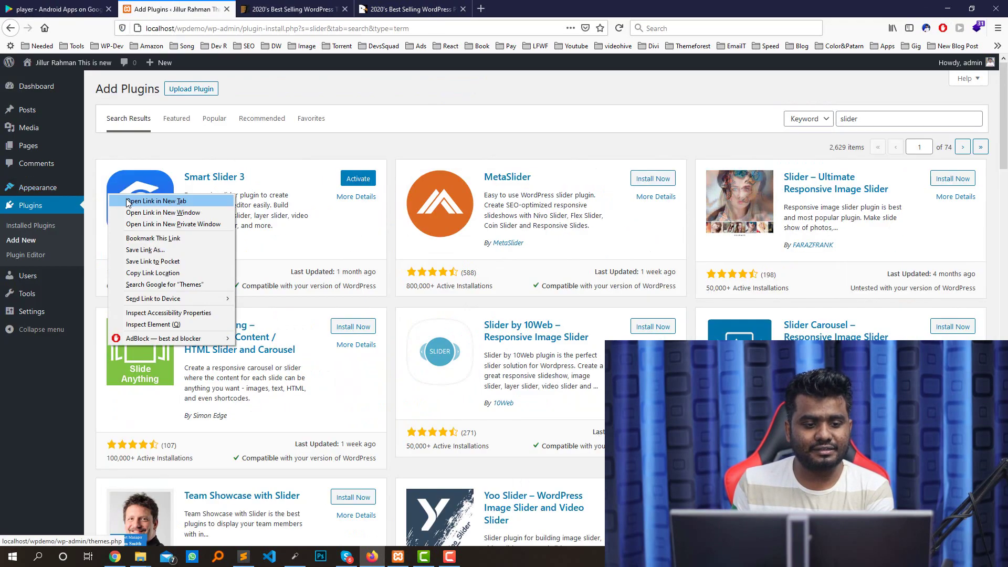
pyautogui.click(156, 201)
pyautogui.click(286, 7)
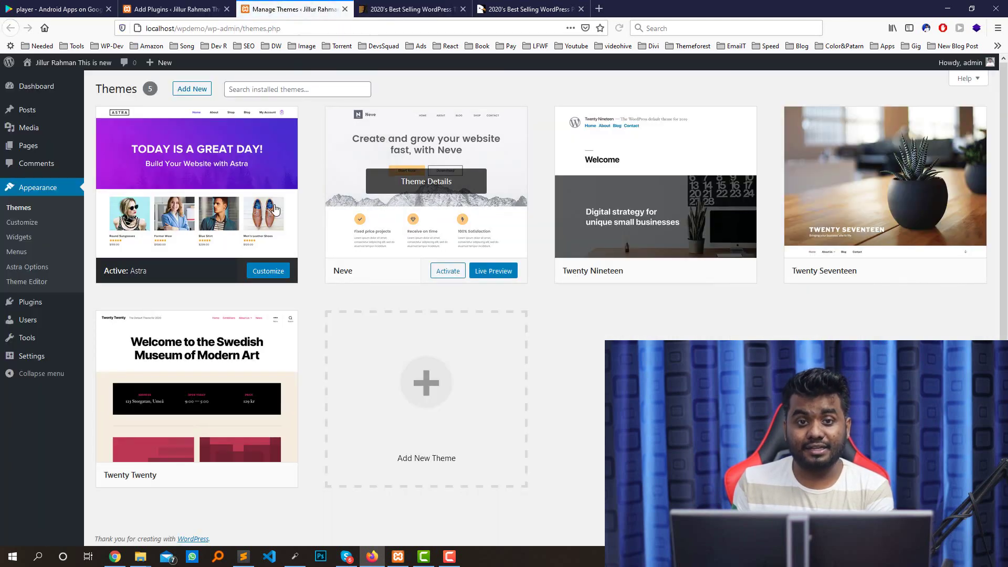
pyautogui.click(225, 176)
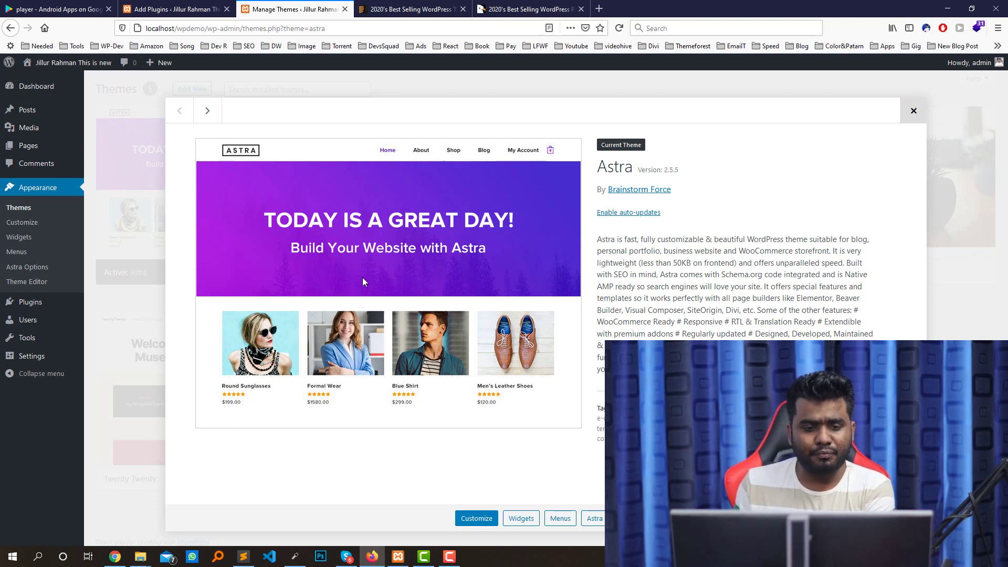
# Close the Astra theme details and look through ThemeForest's list of best-selling WordPress themes.
pyautogui.click(914, 112)
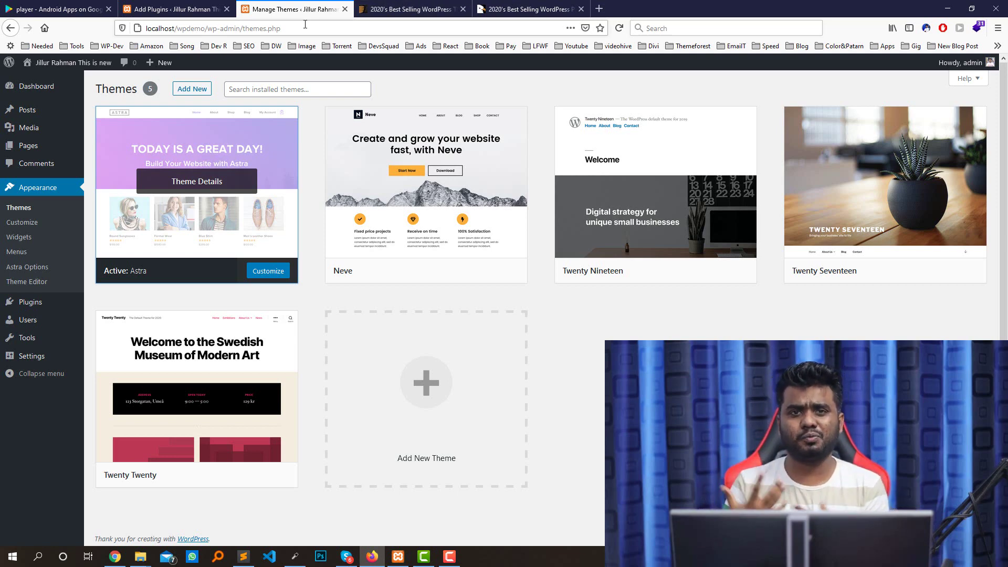
pyautogui.click(394, 6)
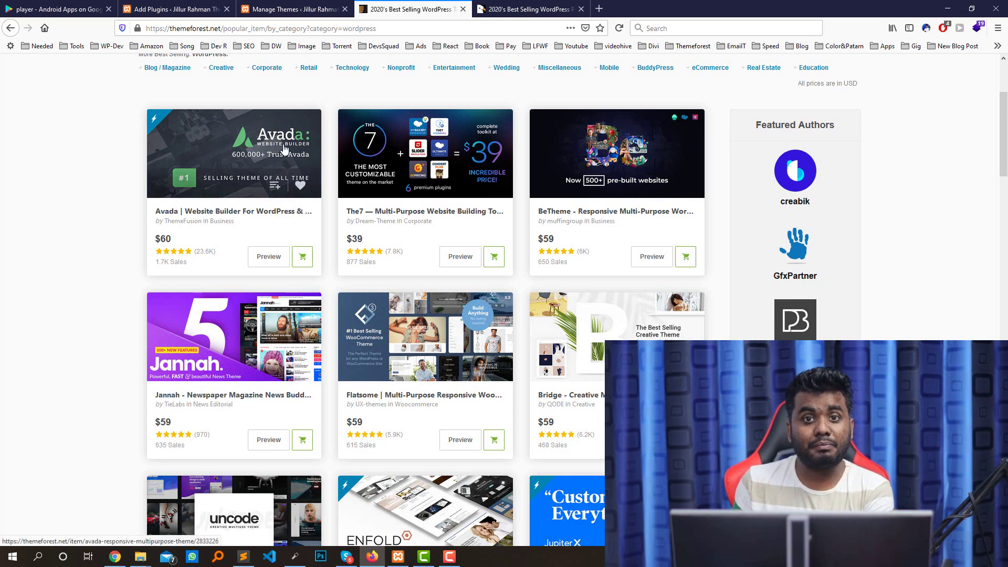
pyautogui.scroll(2, 332, 231)
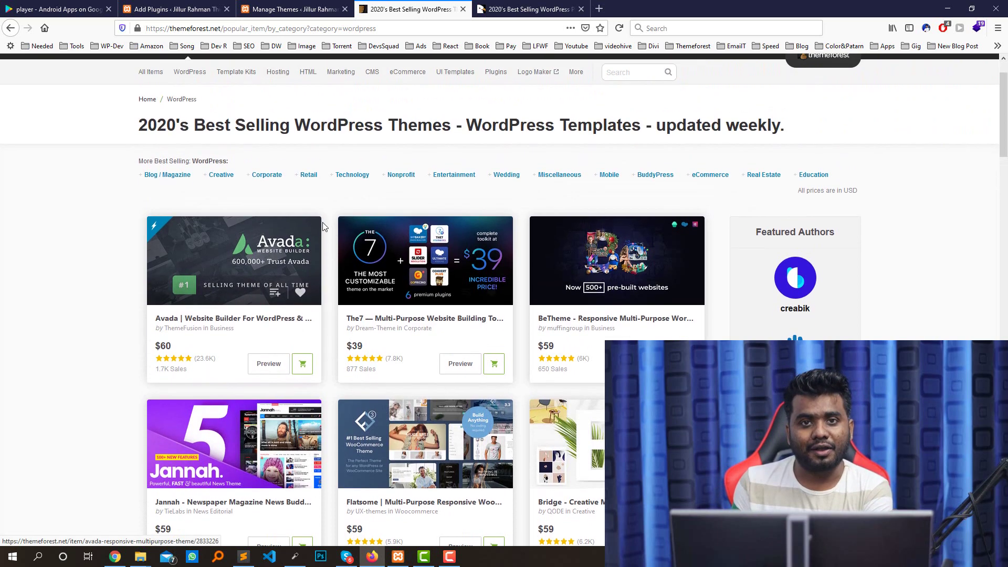
pyautogui.scroll(-1, 331, 253)
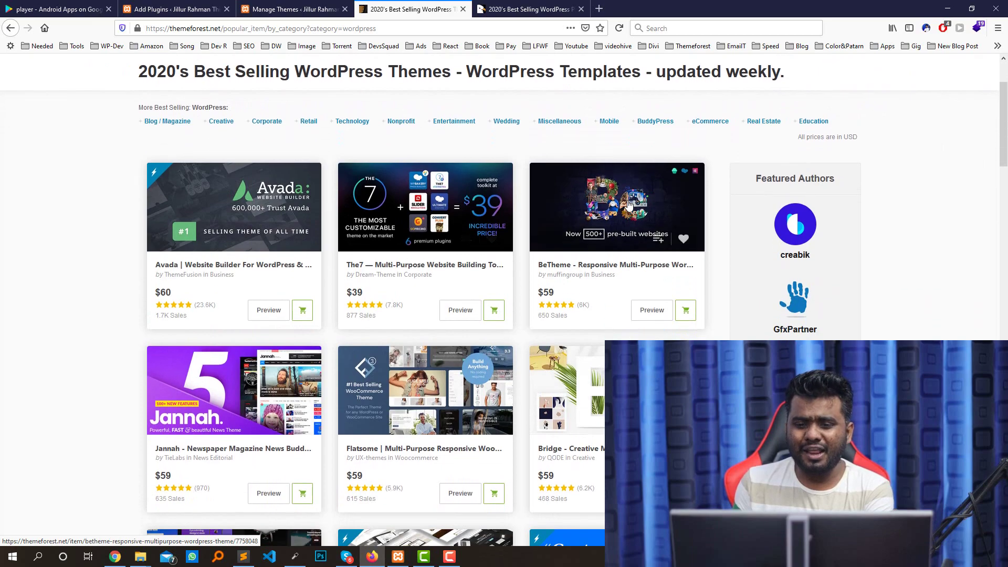
pyautogui.scroll(-20, 628, 203)
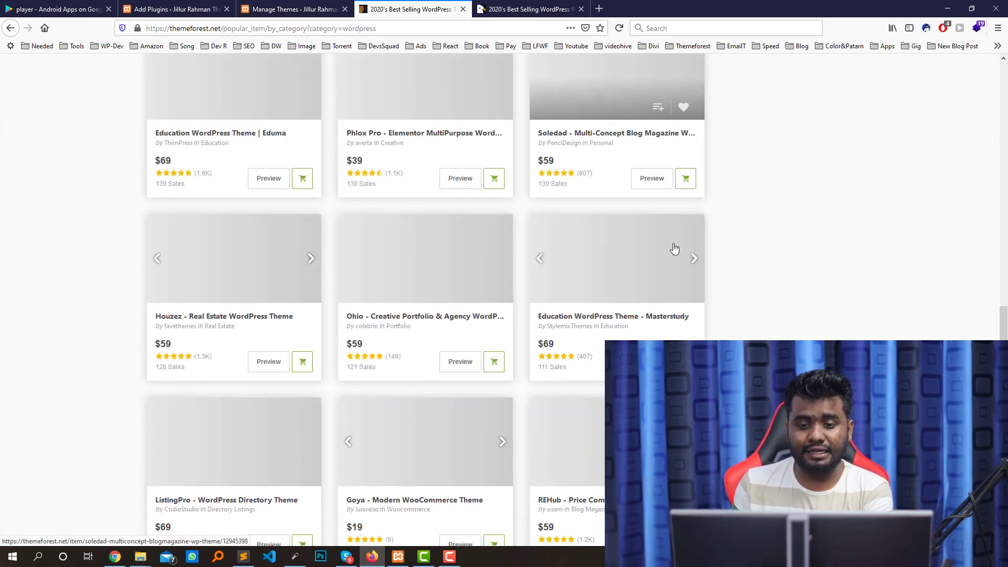
pyautogui.scroll(-5, 648, 210)
pyautogui.scroll(20, 648, 209)
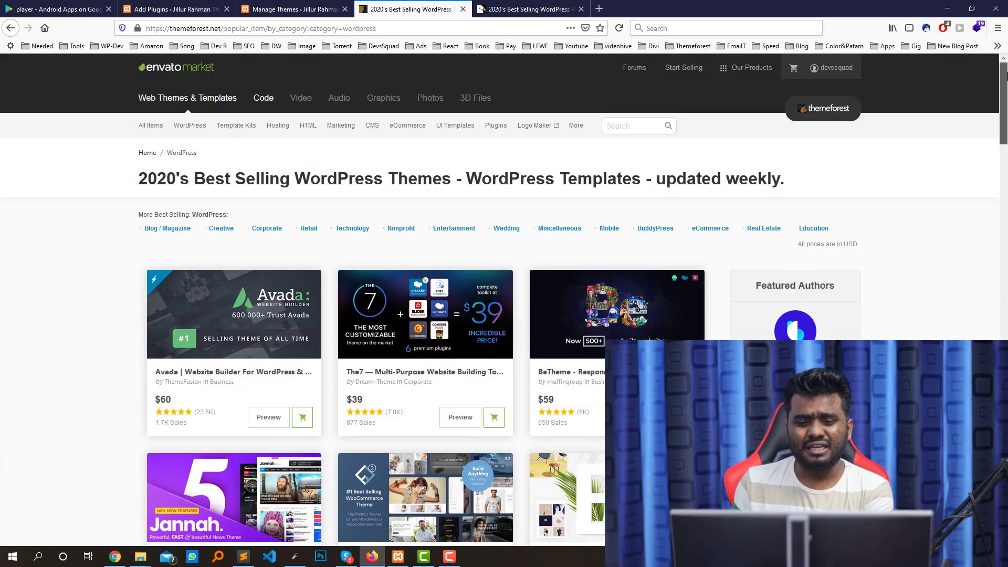
pyautogui.scroll(-14, 454, 220)
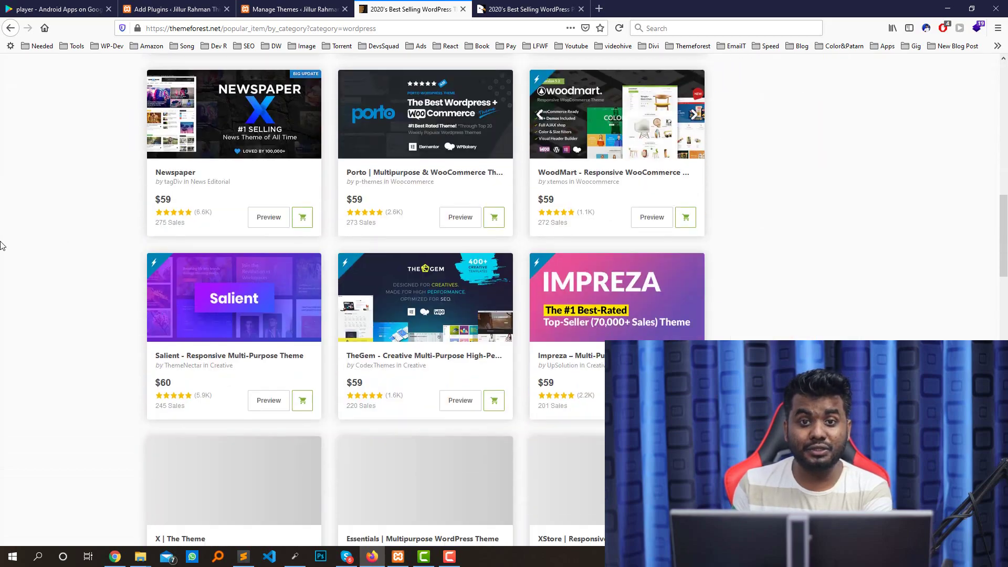
# Open the Salient and TheGem theme pages from the best-selling list in separate new browser tabs.
pyautogui.rightClick(265, 282)
pyautogui.click(304, 291)
pyautogui.rightClick(454, 285)
pyautogui.click(464, 290)
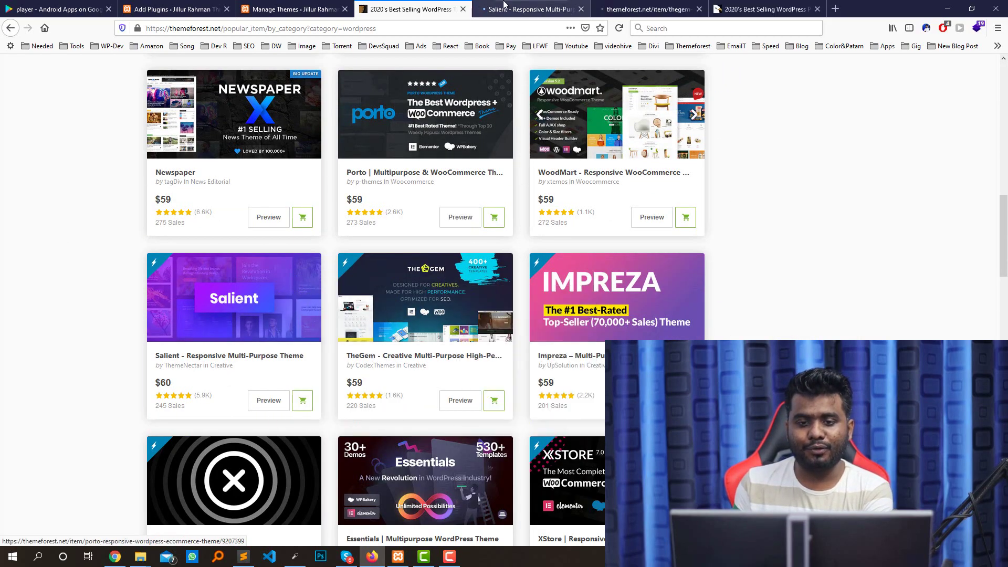
# View the Salient theme page and its live preview, close both tabs, and return to the best-selling themes list.
pyautogui.click(506, 5)
pyautogui.click(336, 493)
pyautogui.click(555, 8)
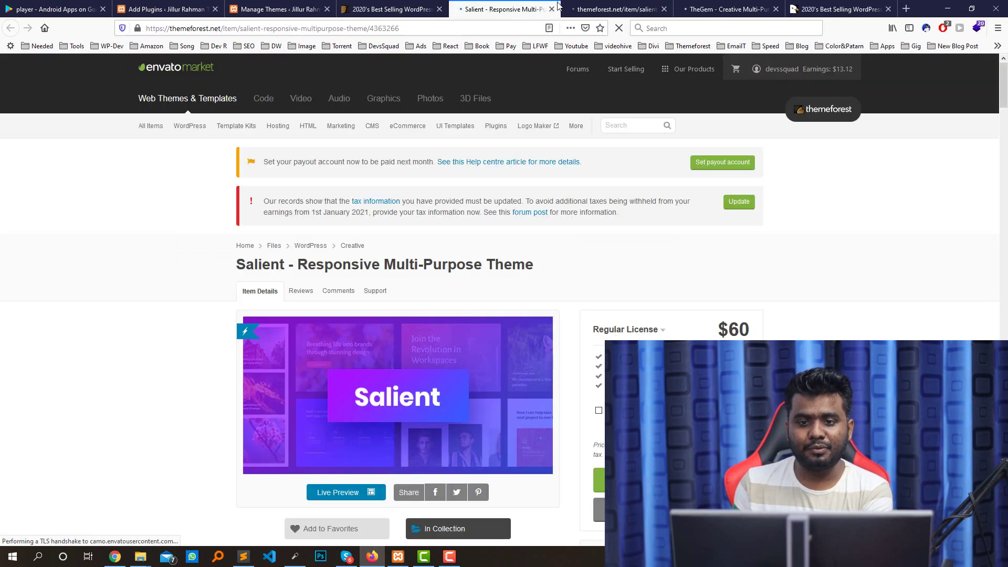
pyautogui.click(552, 9)
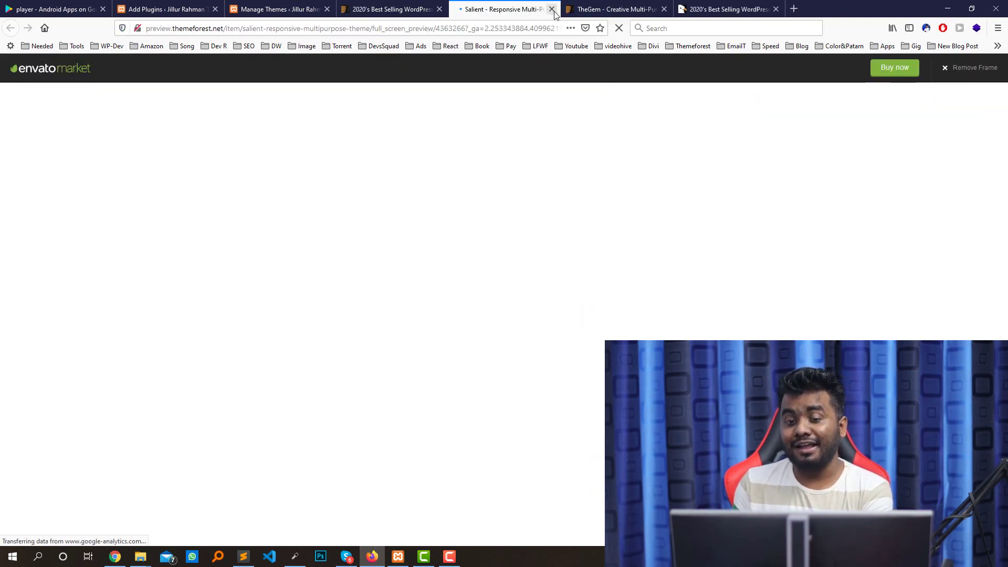
pyautogui.click(552, 9)
pyautogui.click(391, 9)
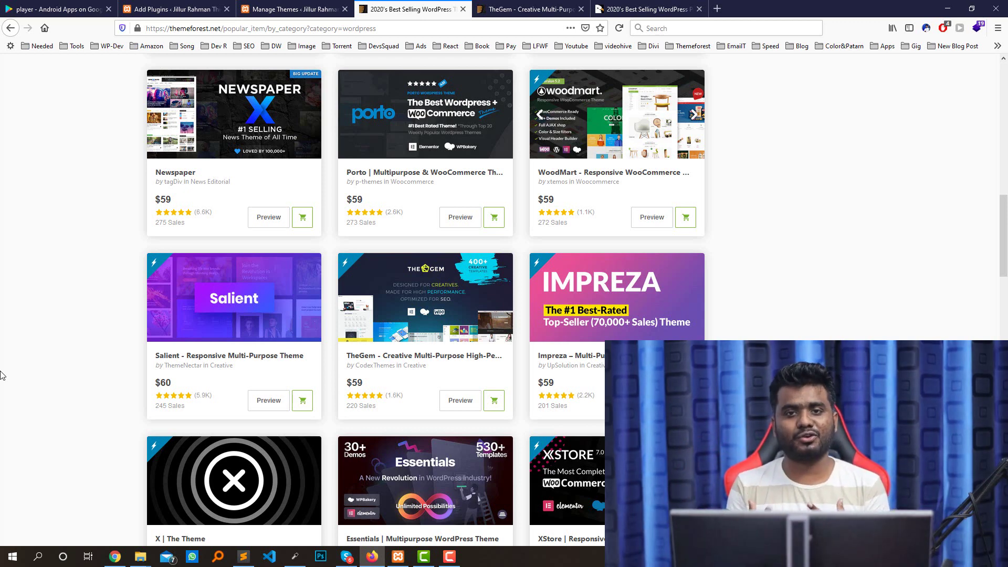
# Look over ThemeForest's WordPress category list and the best-selling themes with their prices and ratings.
pyautogui.scroll(10, 297, 251)
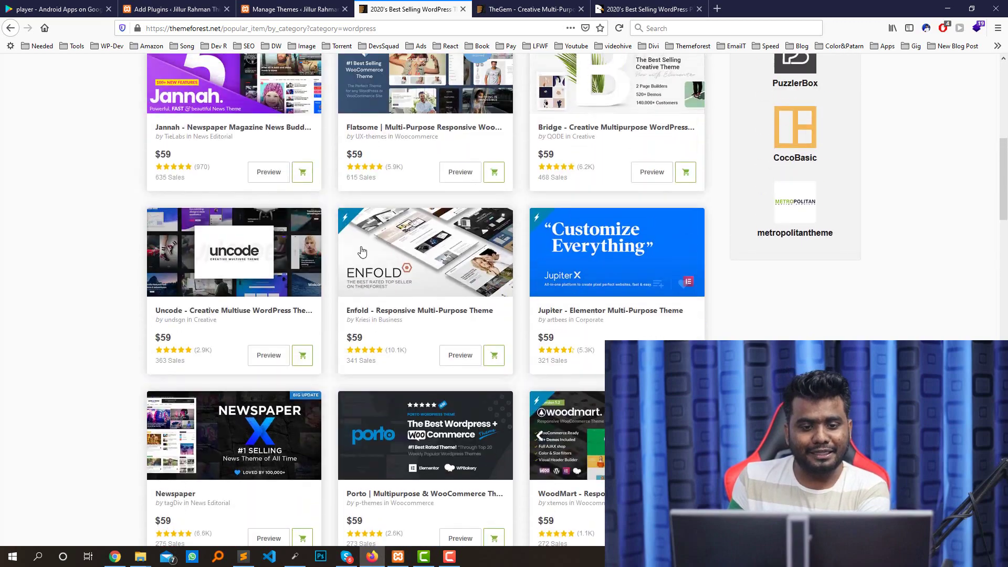
pyautogui.scroll(5, 312, 246)
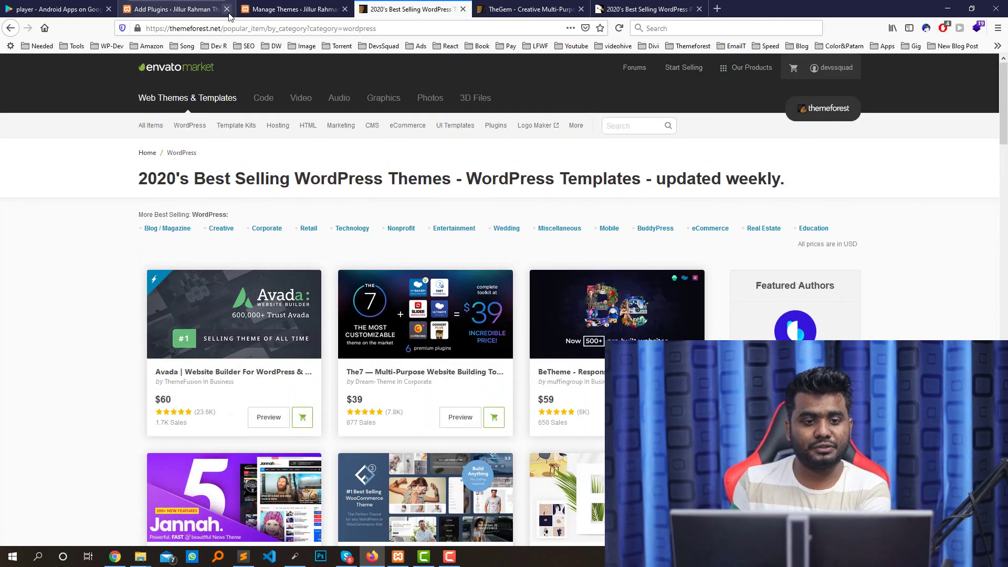
pyautogui.moveTo(189, 137)
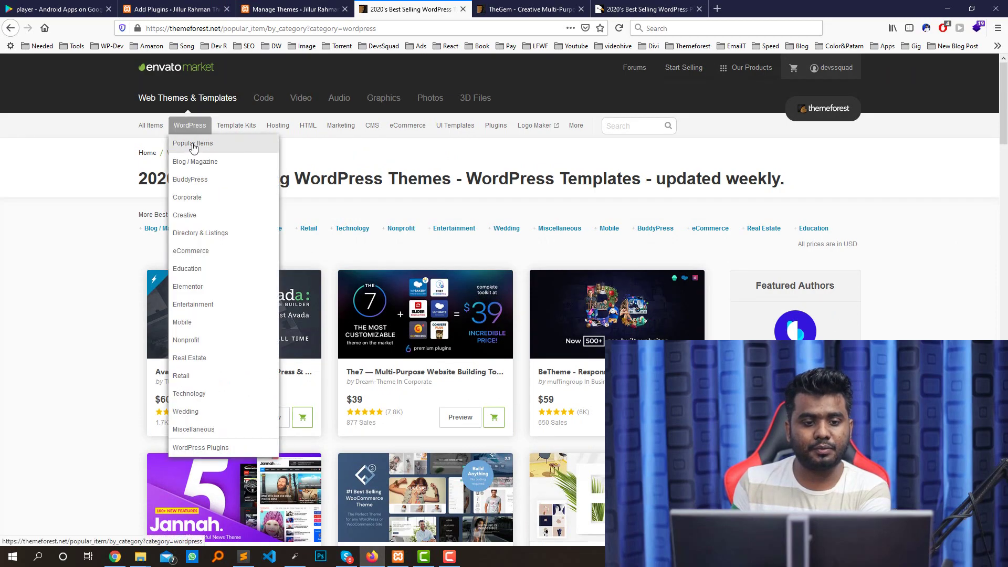
pyautogui.scroll(-10, 355, 265)
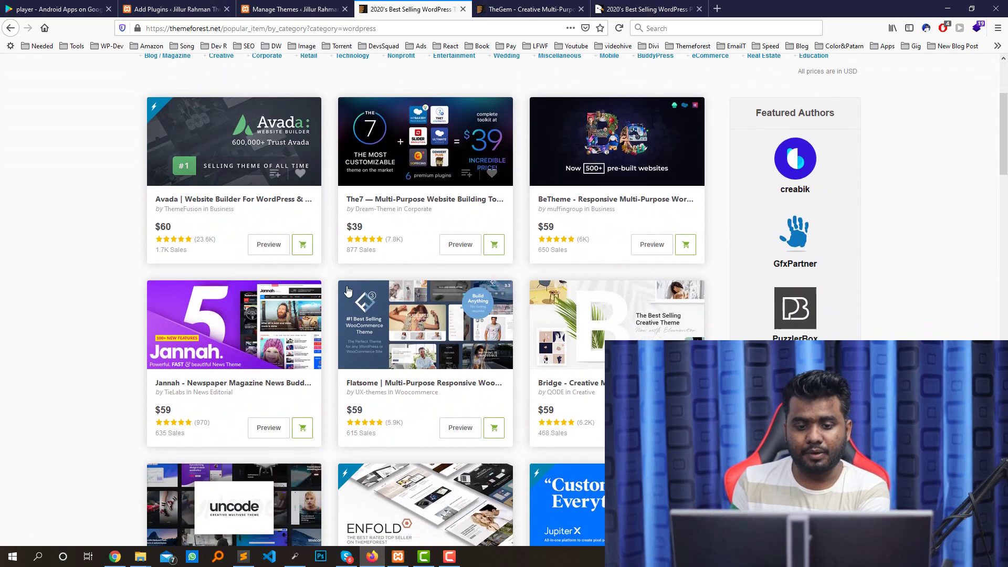
pyautogui.scroll(-7, 315, 270)
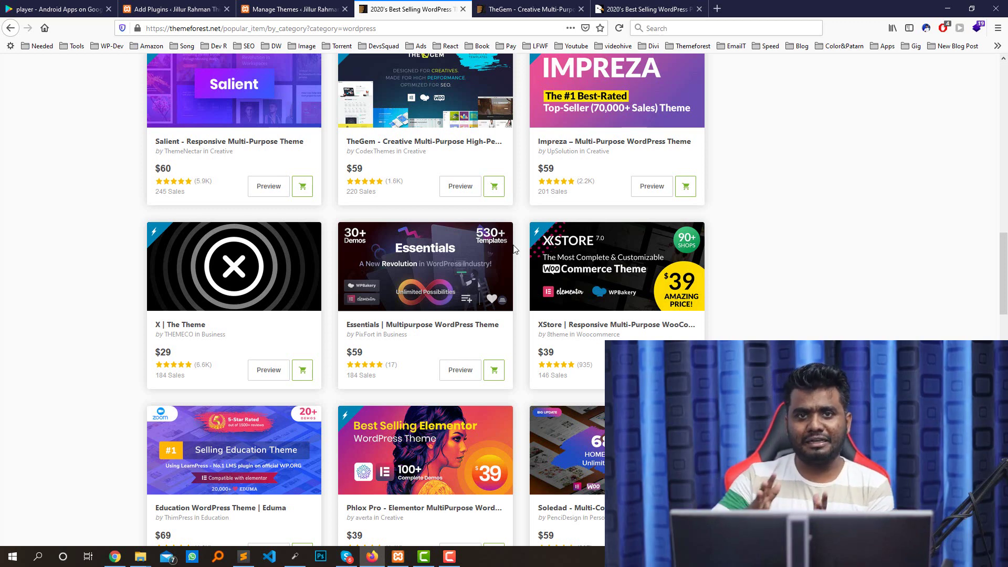
pyautogui.scroll(10, 514, 249)
# View TheGem theme page, close its tab, and look again at the first rows of the best-selling themes.
pyautogui.click(558, 9)
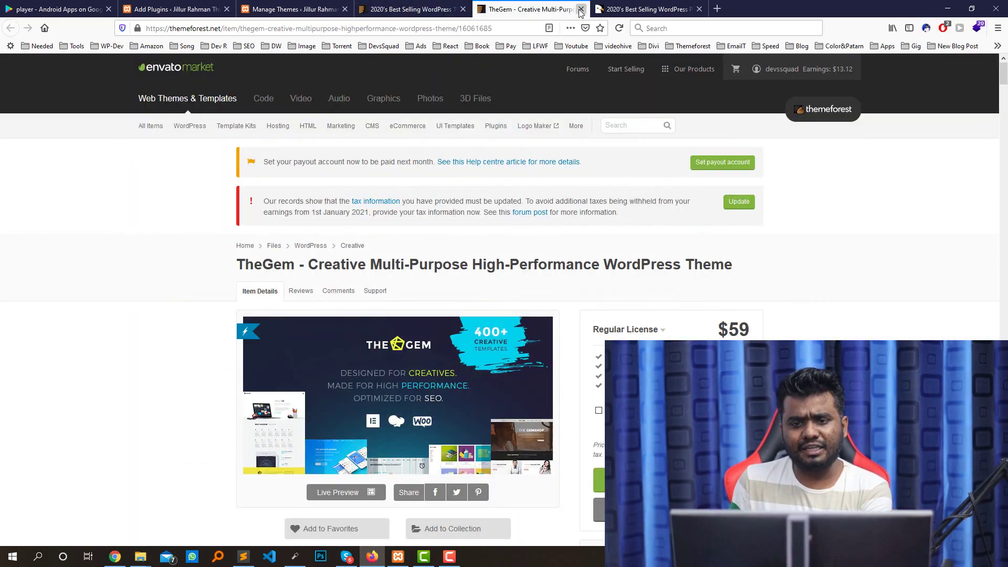
pyautogui.click(581, 9)
pyautogui.scroll(8, 627, 278)
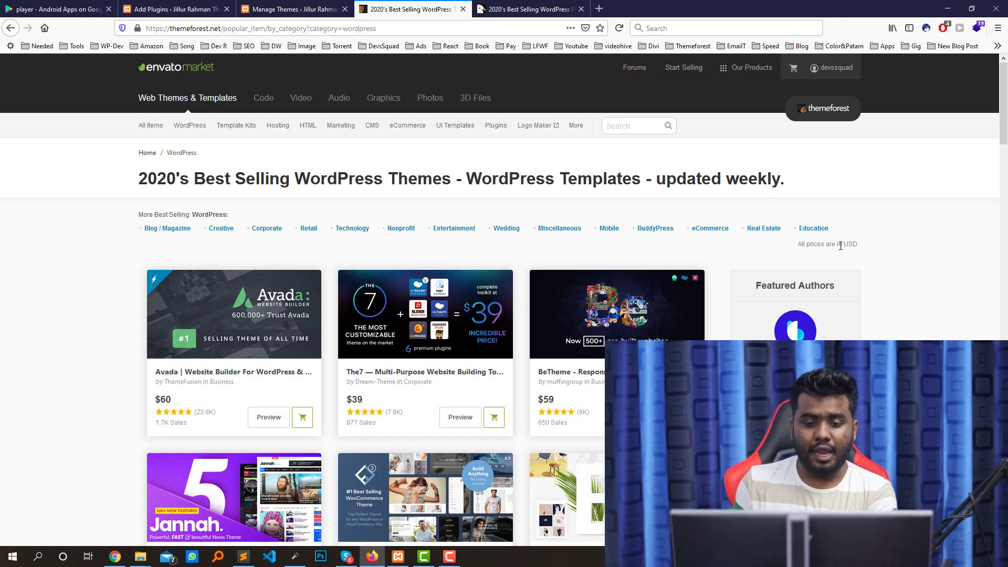
pyautogui.scroll(-4, 663, 319)
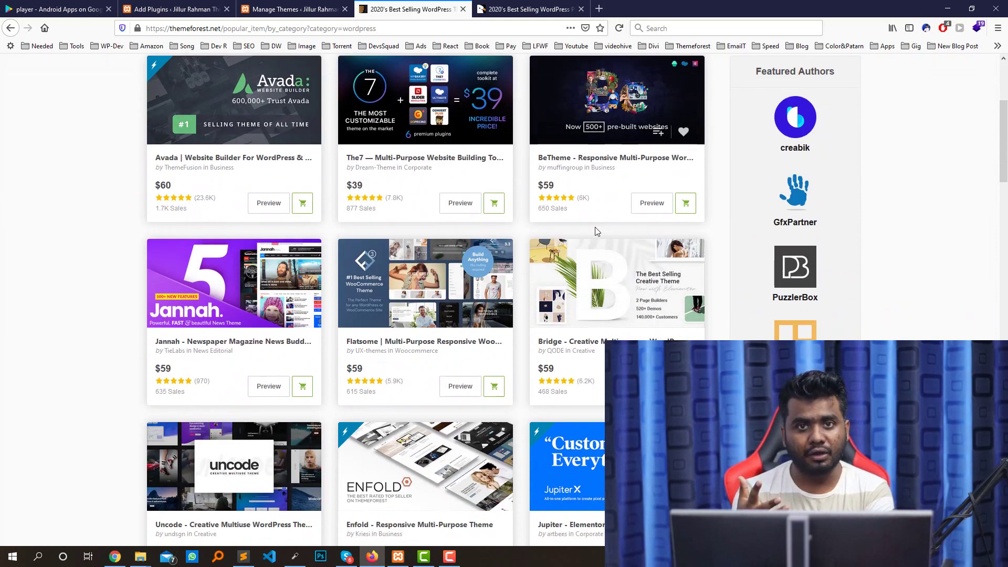